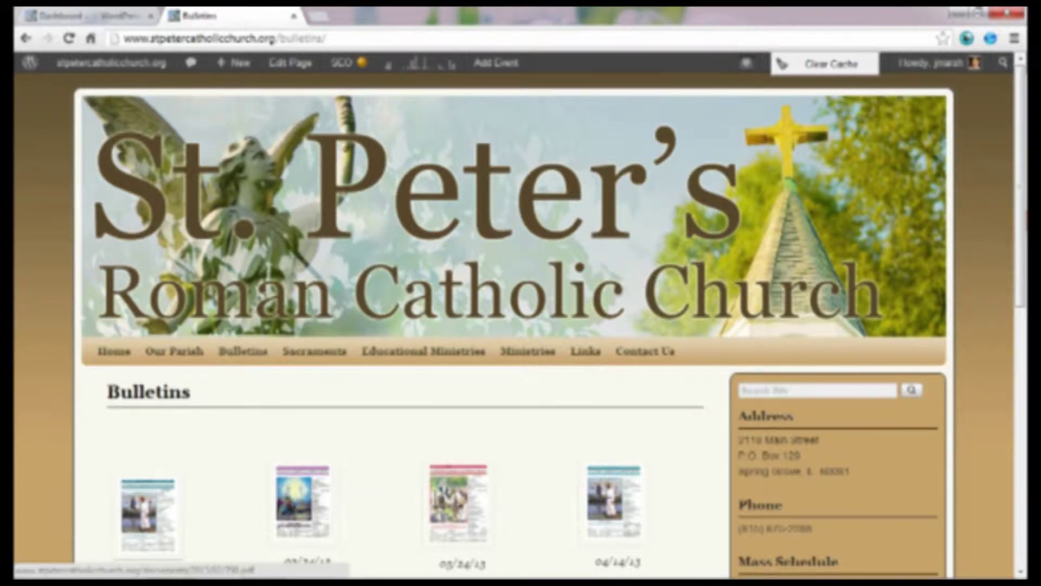
- Open the 03/24/13 bulletin as a PDF from the Bulletins page and scroll through it
scroll(303, 507, down, 1)
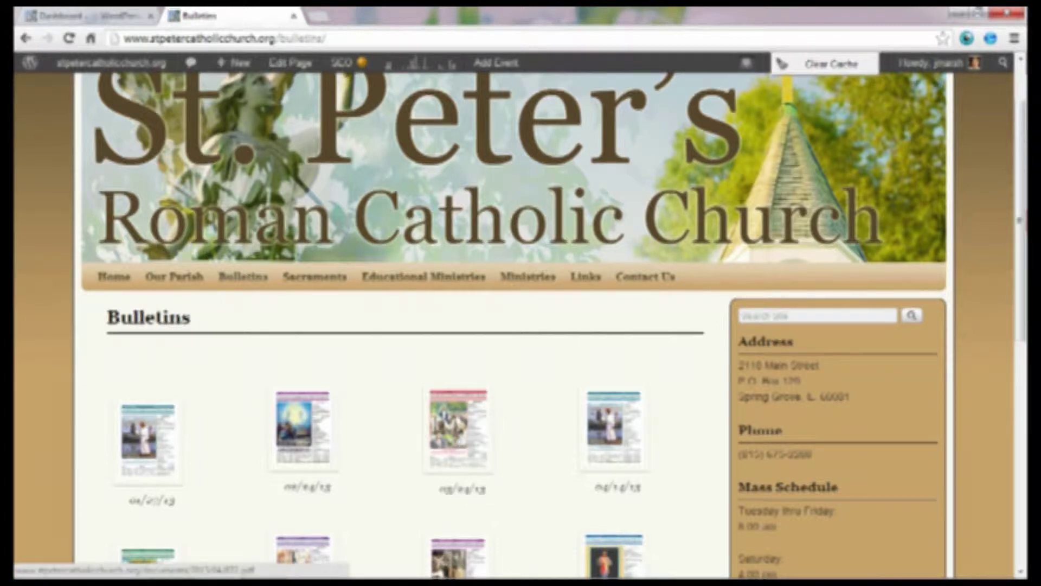
click(459, 431)
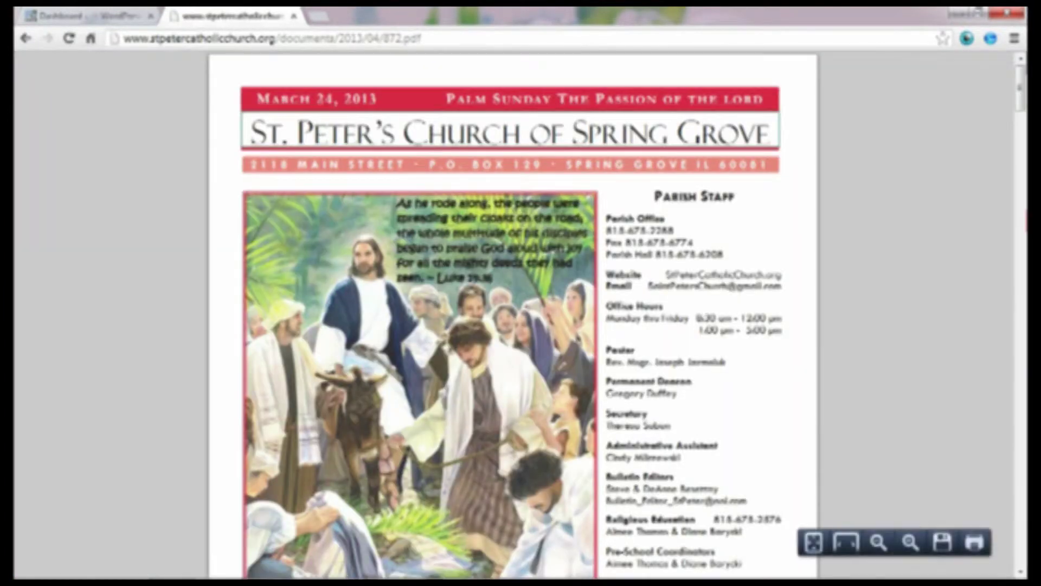
scroll(513, 315, down, 10)
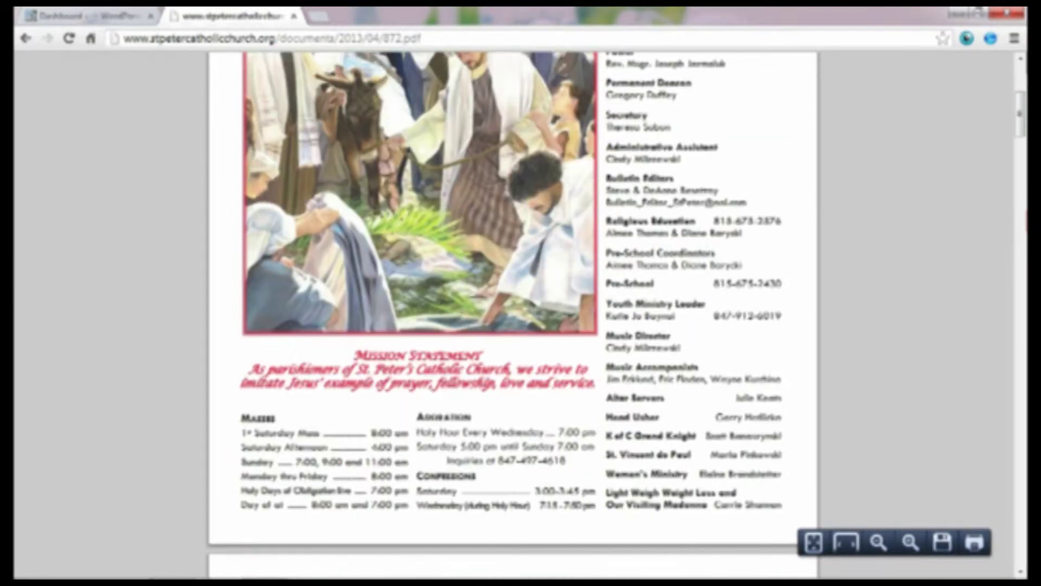
scroll(513, 315, down, 5)
scroll(513, 315, up, 15)
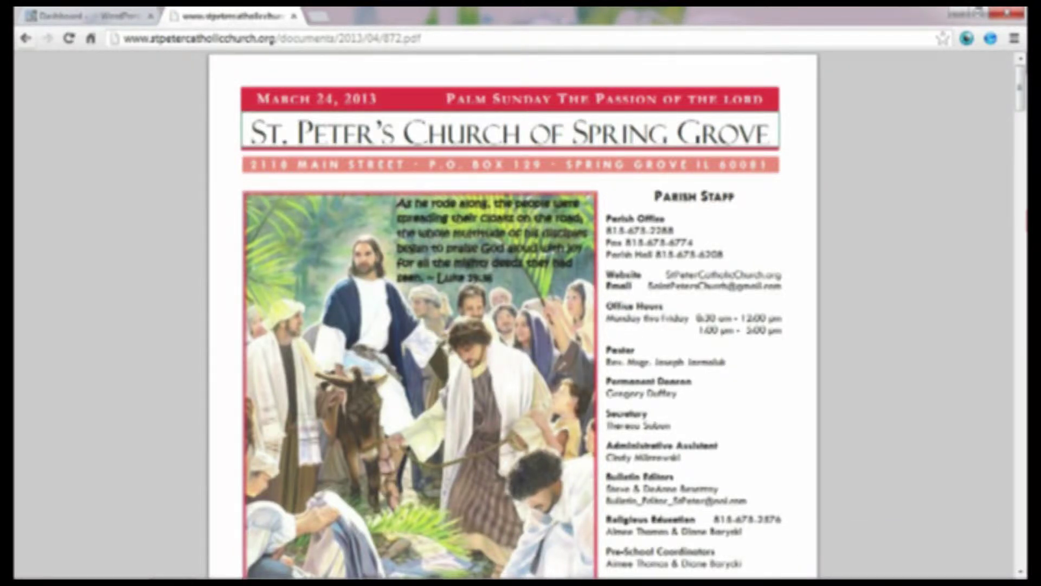
- Return to the Bulletins page, then bring up All Documents in the WordPress admin
click(26, 38)
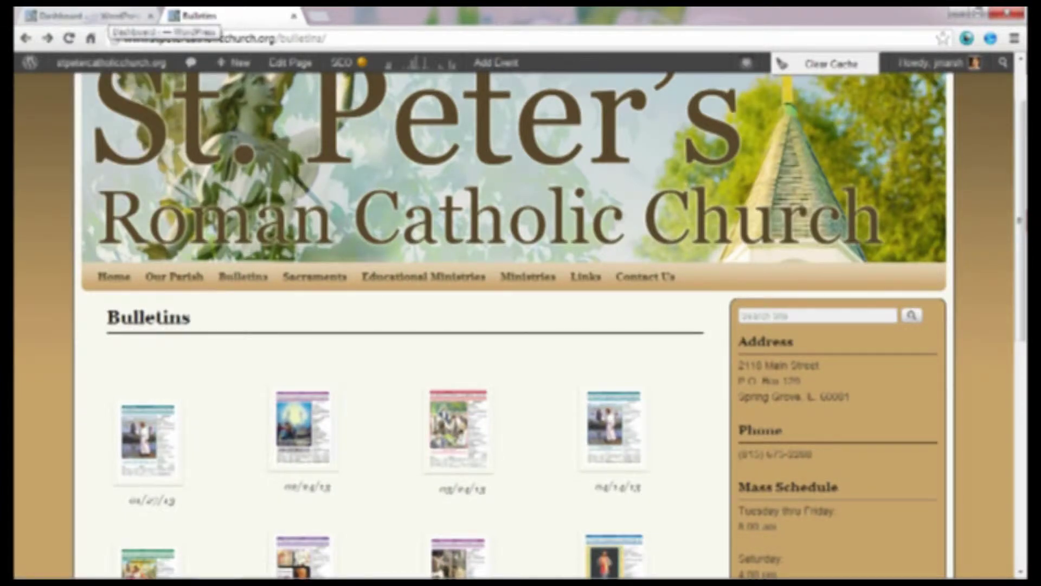
click(109, 16)
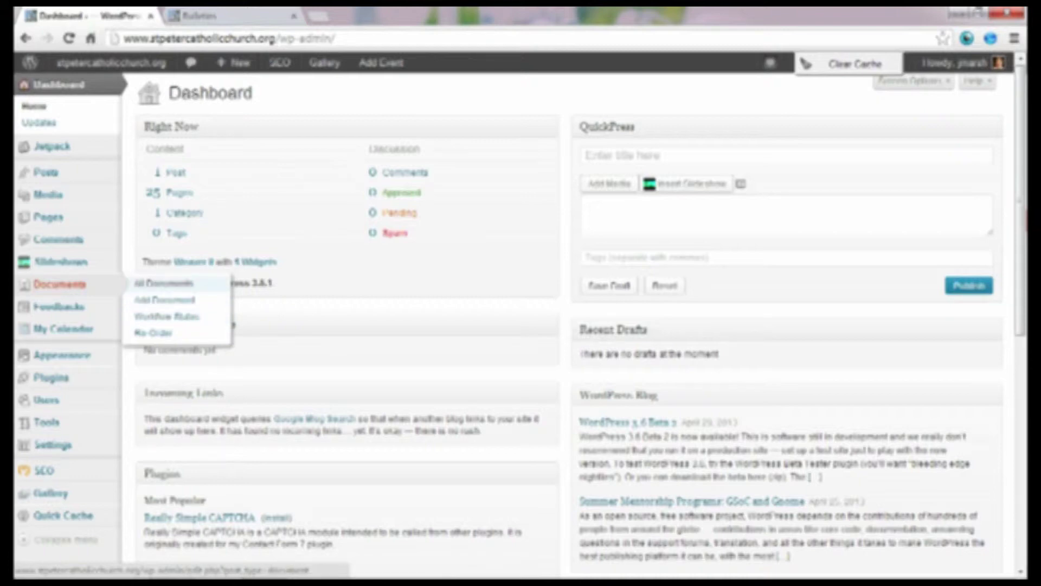
click(162, 283)
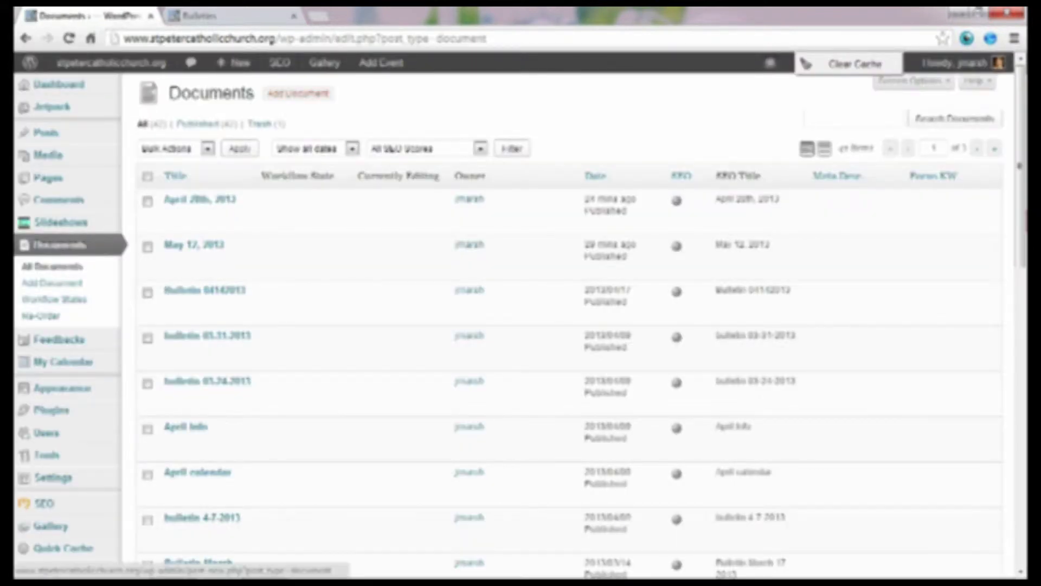
- Add a new document and enter 'May 5th 2013' as its title
click(298, 93)
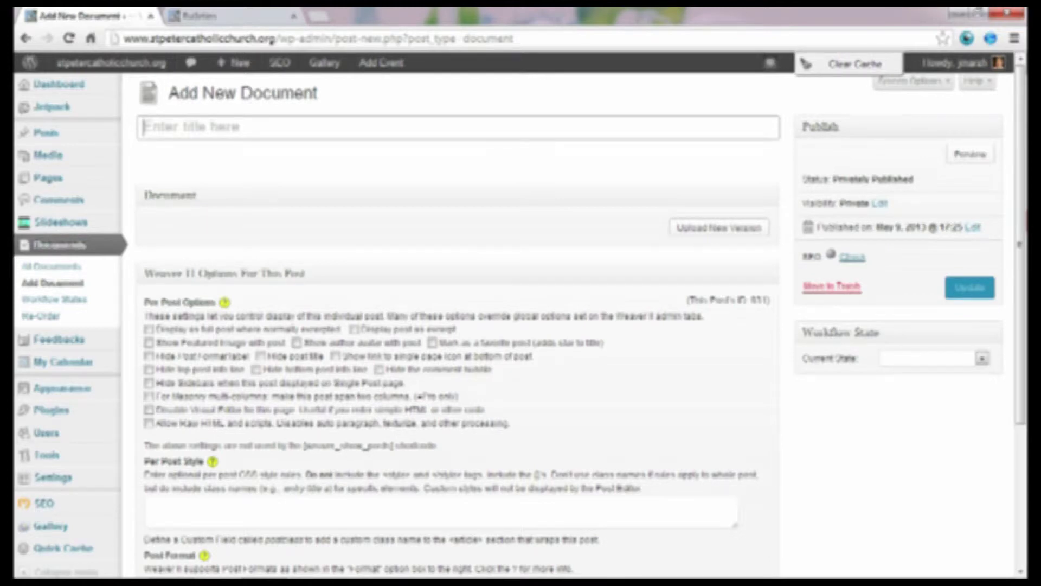
text(May )
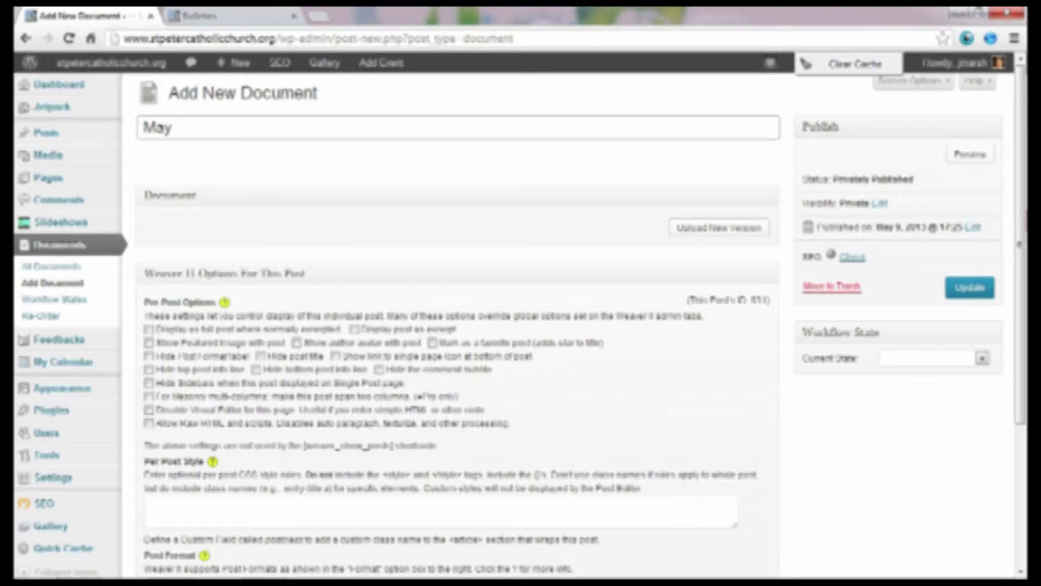
text(5th 2013)
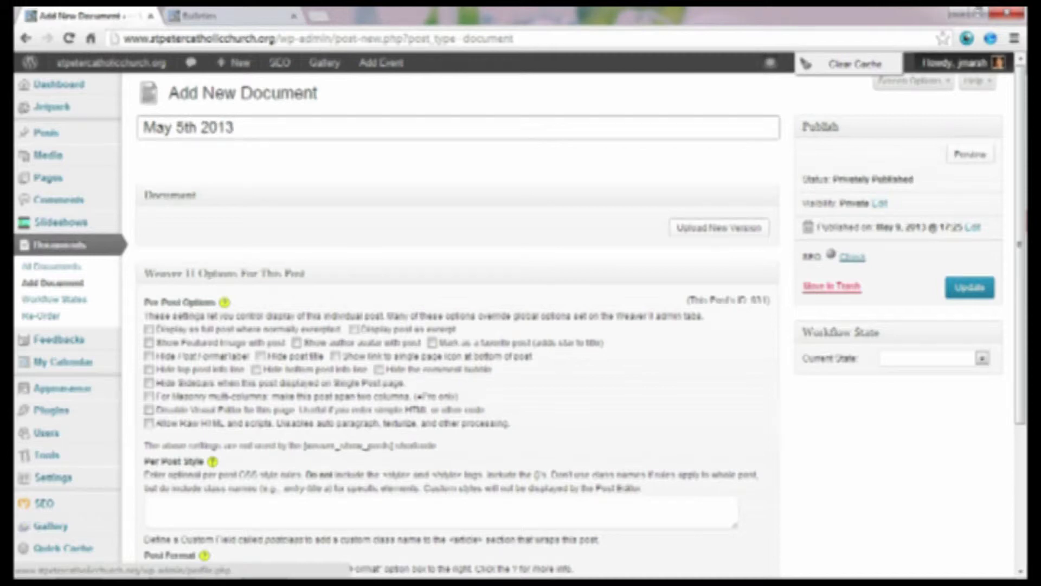
mouse_move(957, 63)
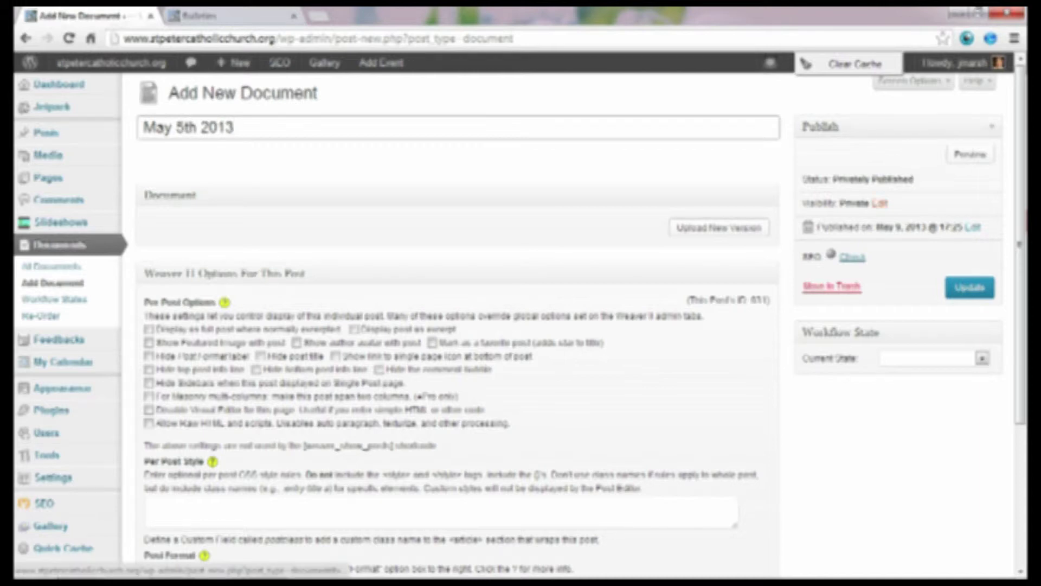
- Set the May 5th 2013 document's visibility to Public and bring up Upload New Version
click(879, 203)
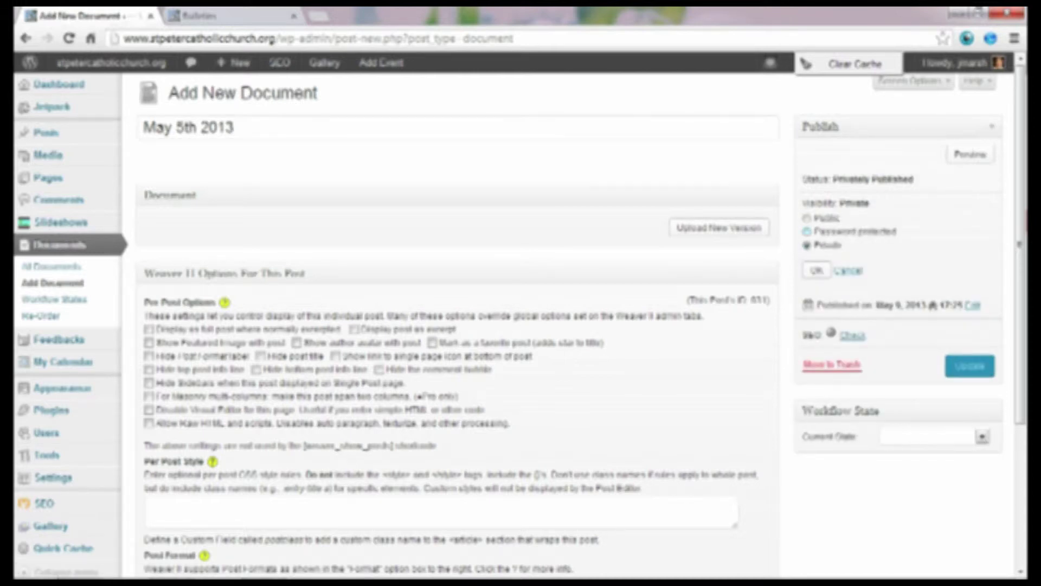
click(807, 232)
click(813, 261)
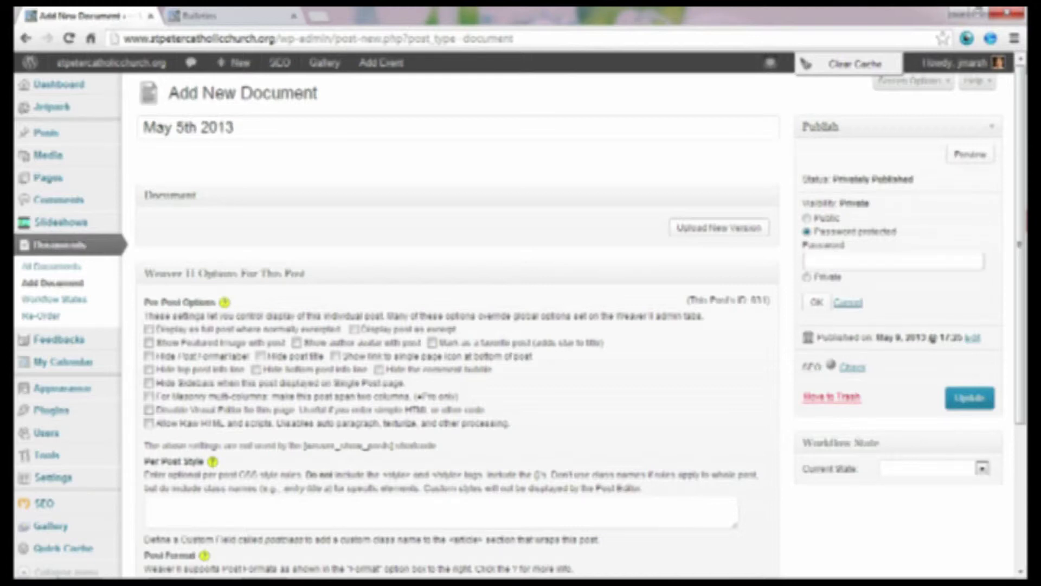
key(Return)
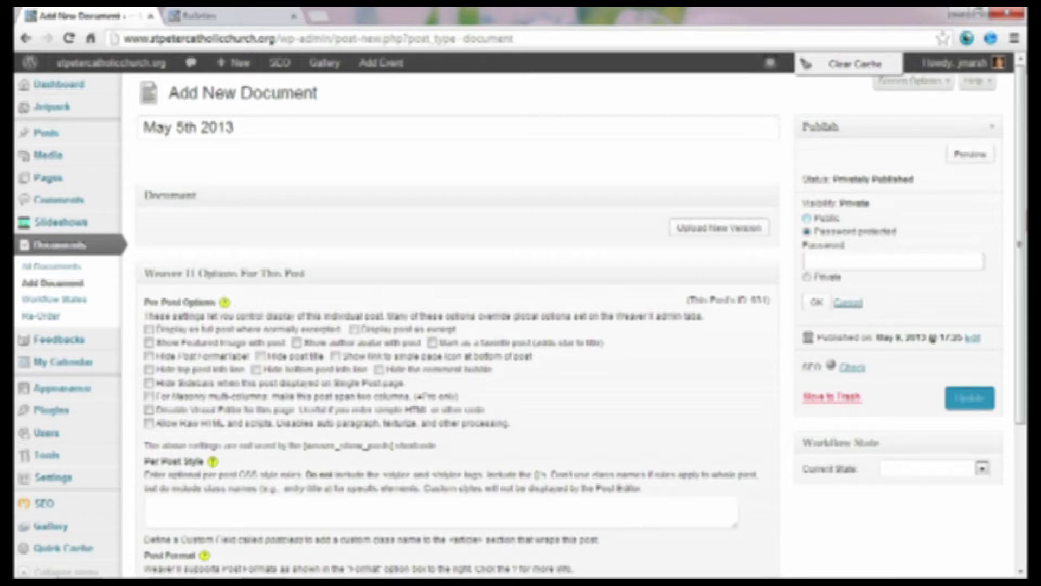
click(806, 218)
click(816, 271)
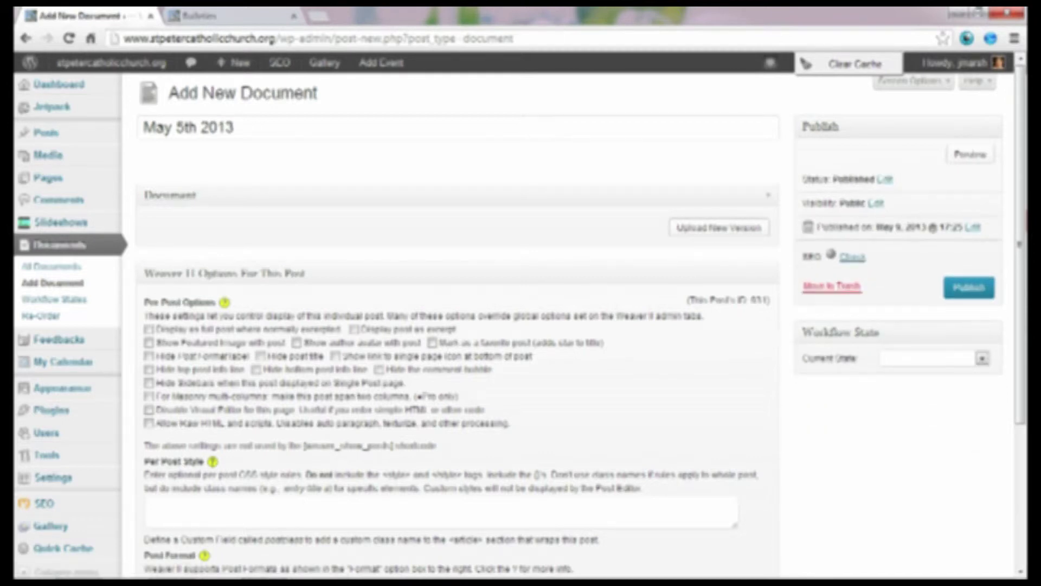
click(718, 228)
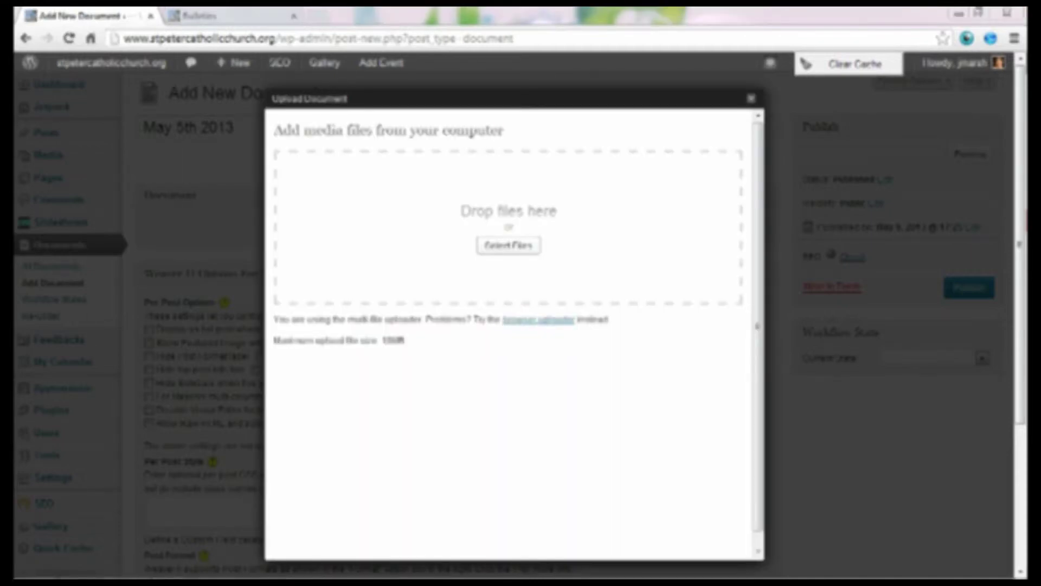
- Upload the 2013-5-5 bulletin PDF from the St. Peters Bulletins folder
click(509, 246)
click(334, 197)
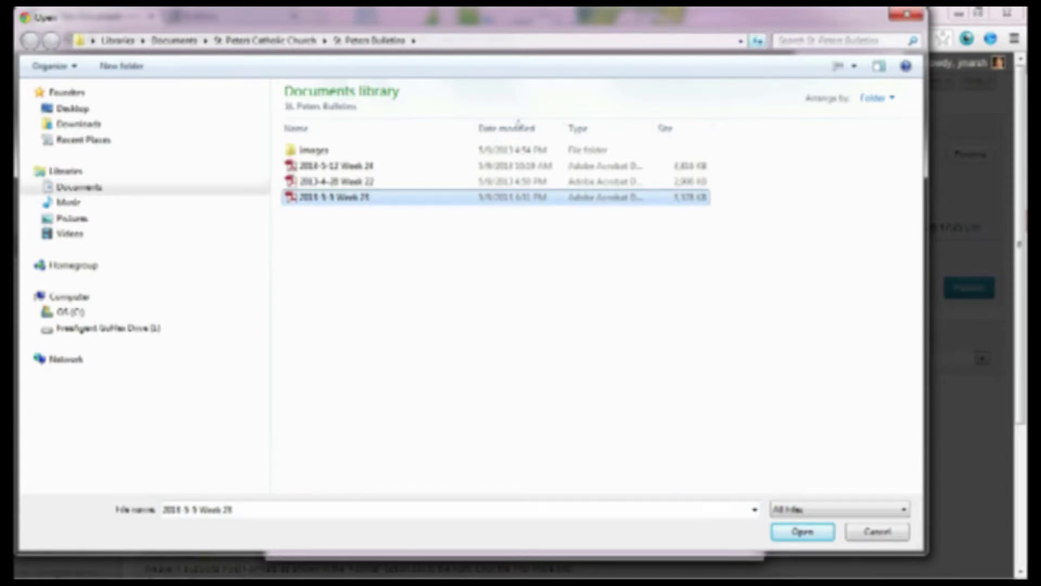
click(907, 14)
click(509, 245)
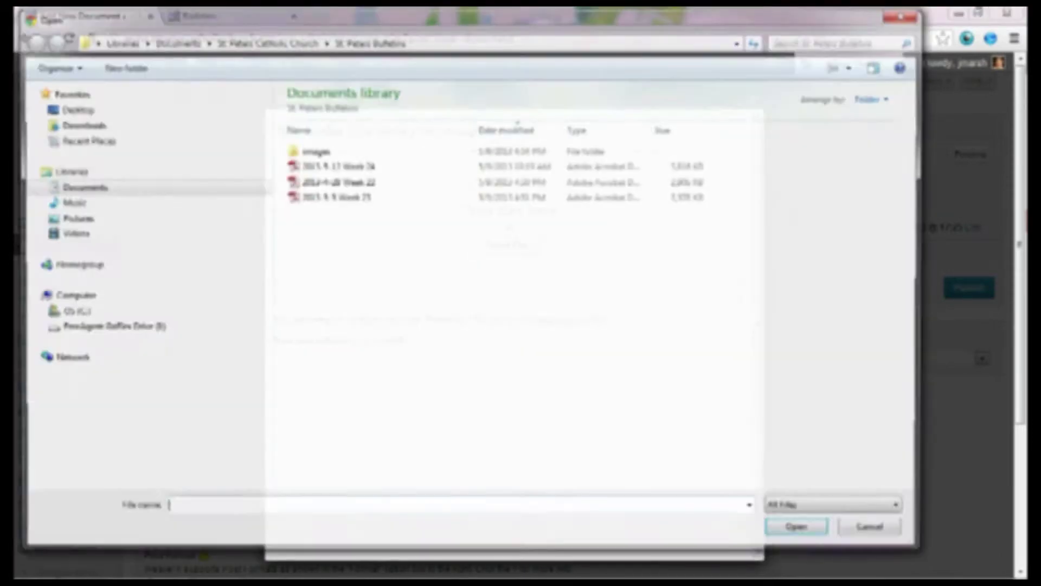
click(325, 197)
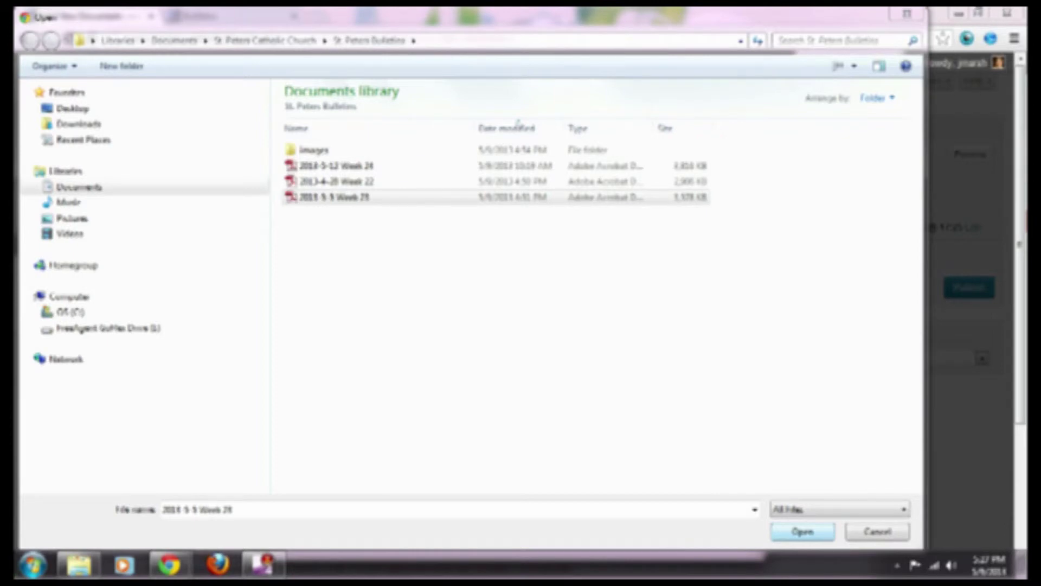
click(803, 532)
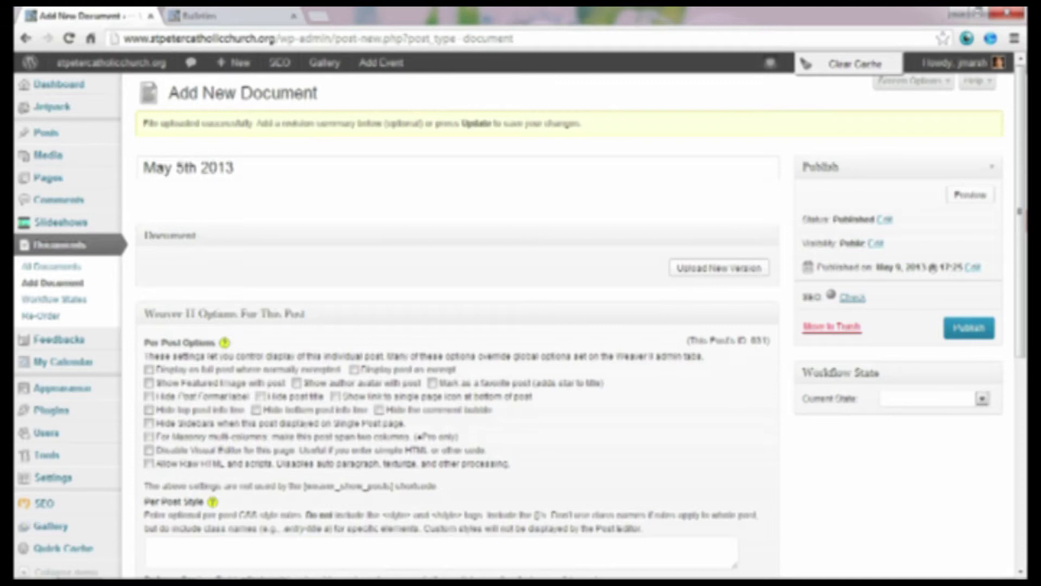
- Publish the May 5th 2013 document and select its may-5th-2013.pdf permalink
click(969, 328)
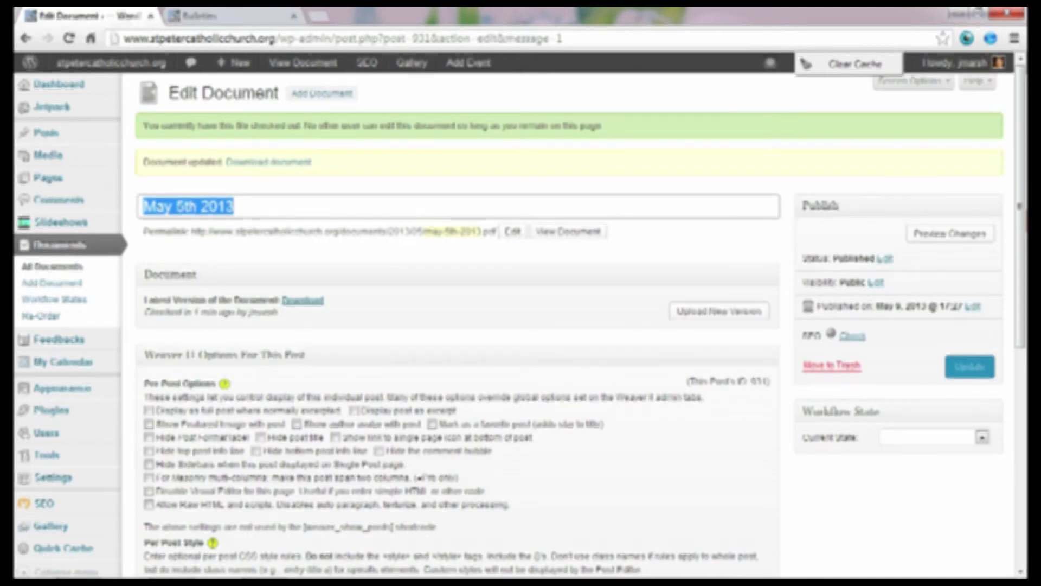
drag(191, 231, 495, 231)
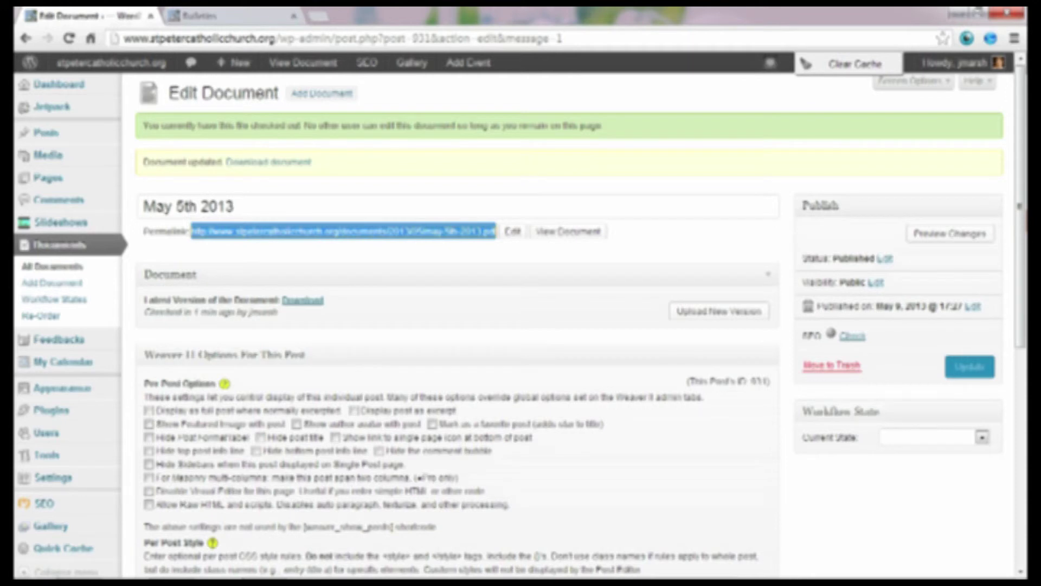
- Load the copied may-5th-2013.pdf permalink in a new tab and fit the bulletin page
key(ctrl+t)
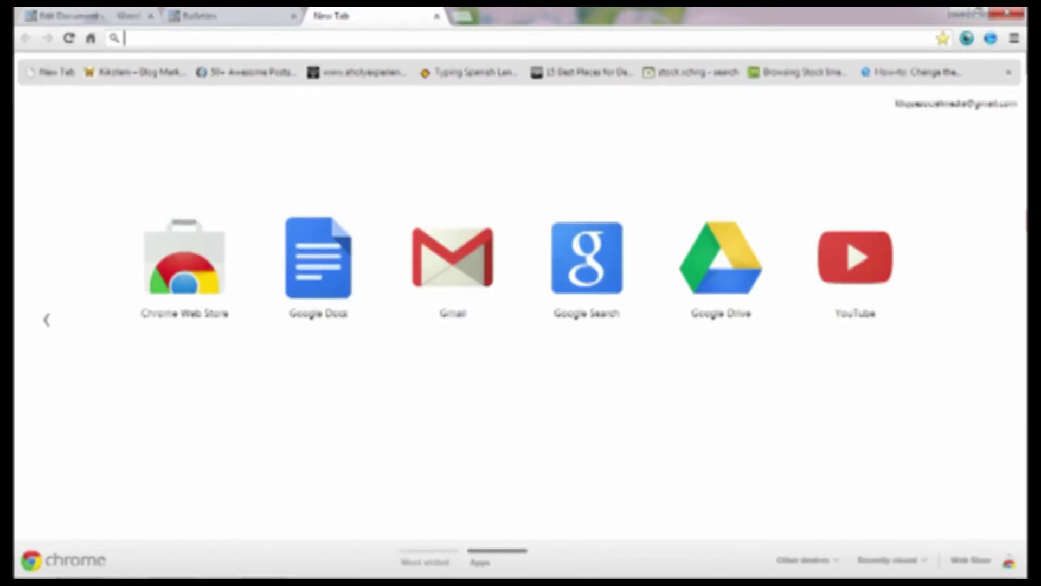
text(http://www.stpetercatholicchurch.org/documents/2013/05/may-5th-2013.pdf)
key(Return)
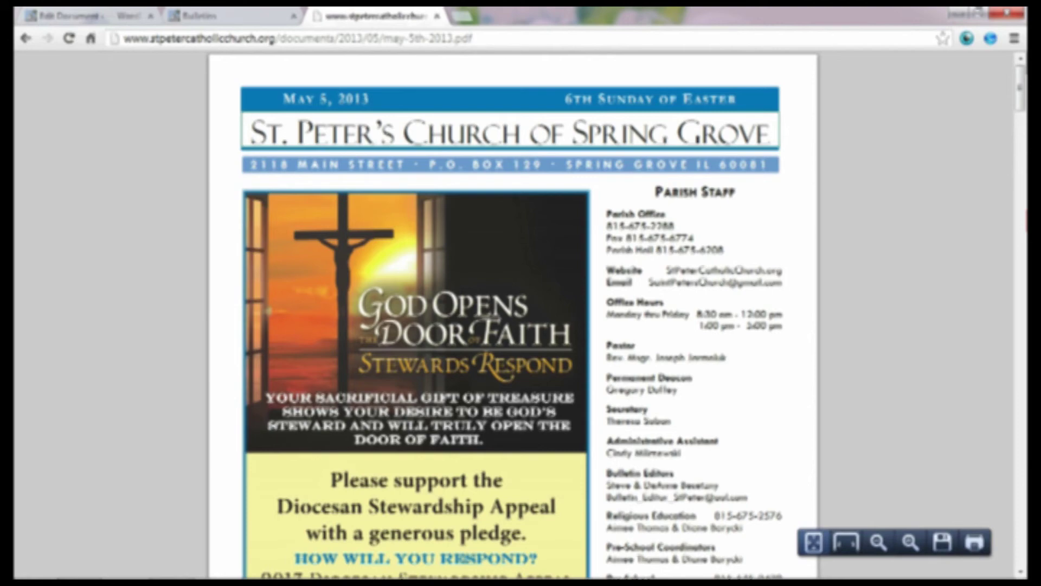
click(813, 542)
click(847, 543)
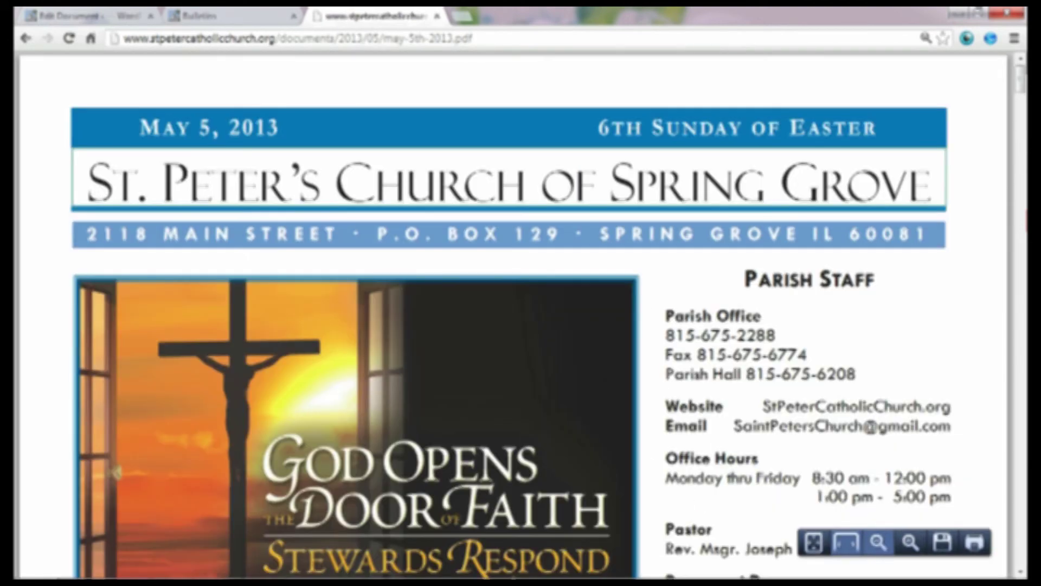
click(878, 543)
click(879, 542)
click(878, 542)
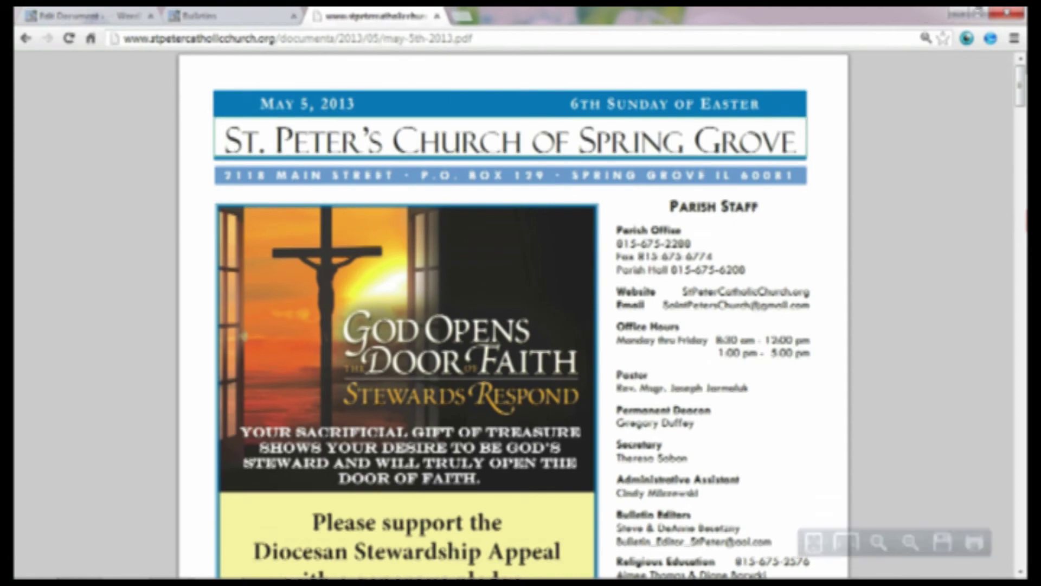
scroll(515, 315, down, 10)
scroll(514, 314, down, 20)
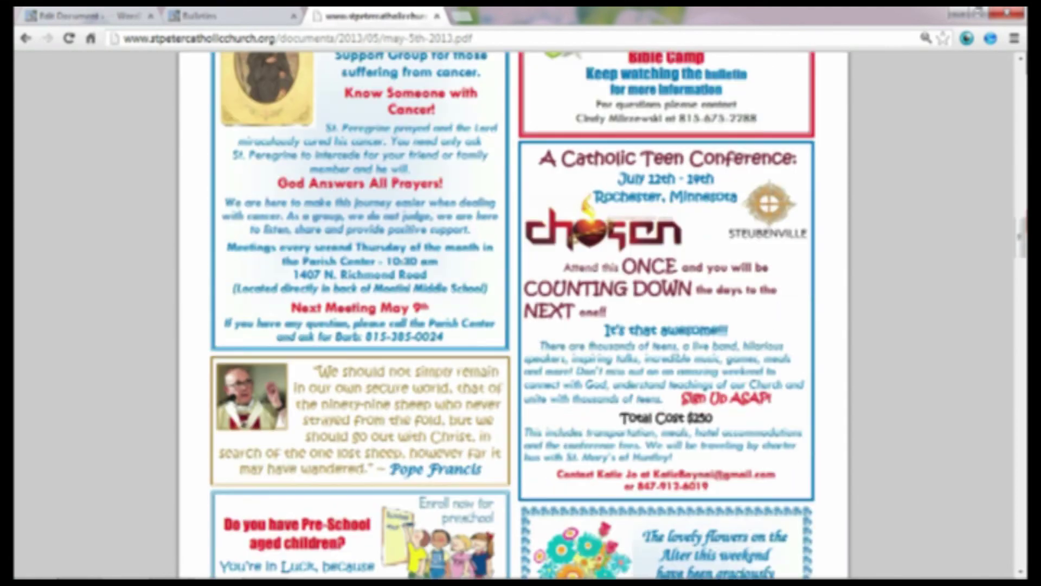
scroll(513, 314, down, 8)
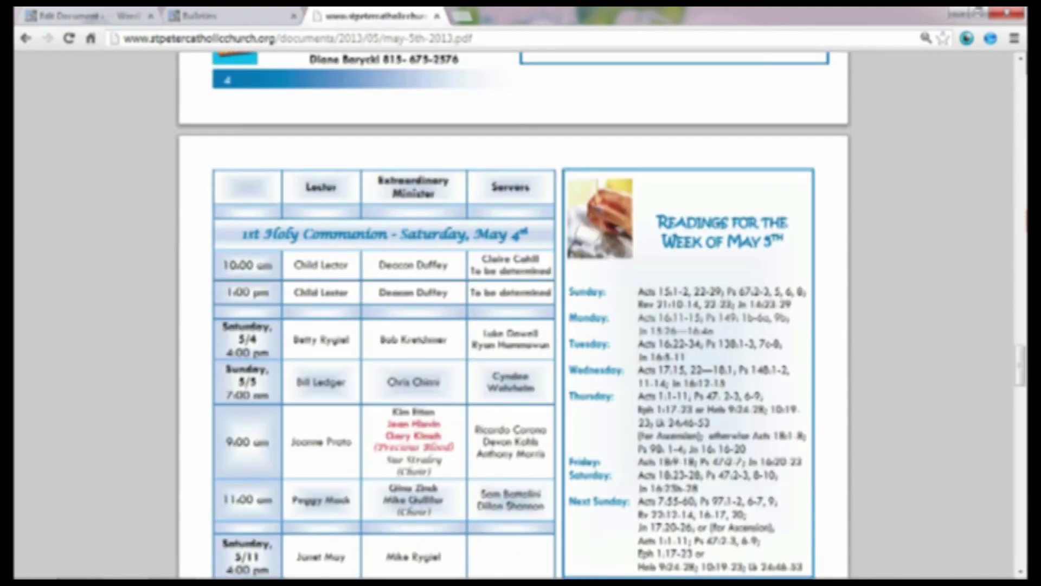
scroll(514, 315, up, 20)
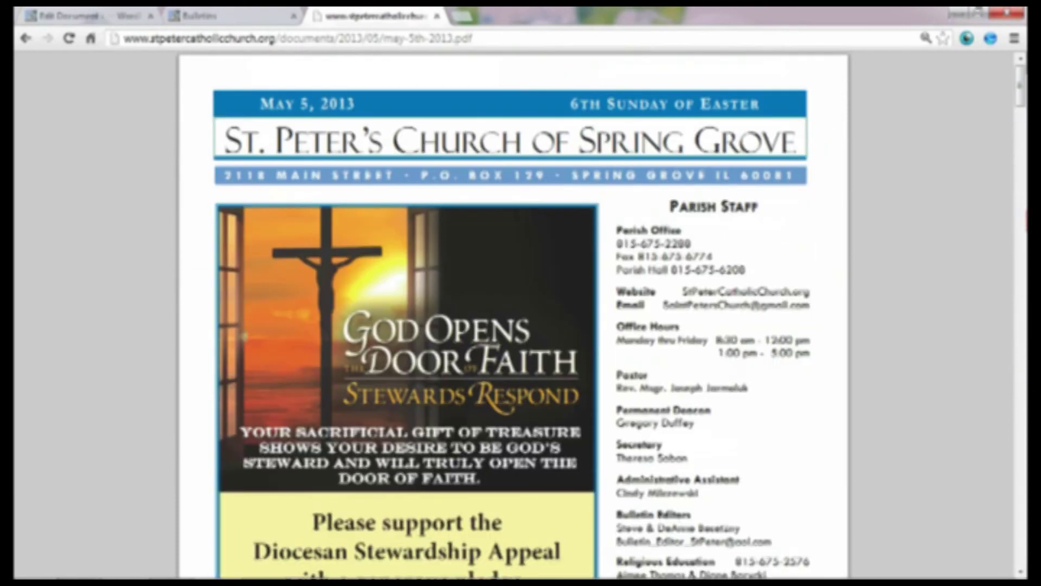